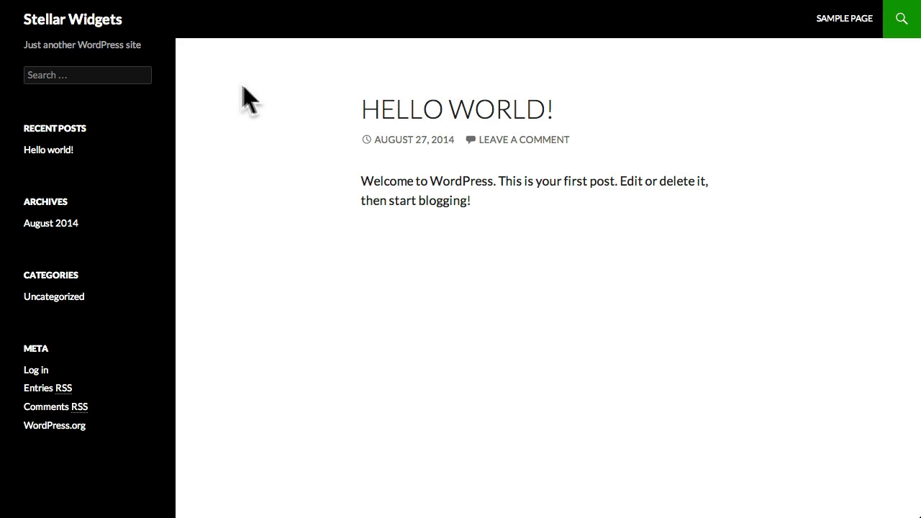
- Load the site's /wp-admin login page and sign in with the administrator username and password
key("super+l")
key("Right")
type("/")
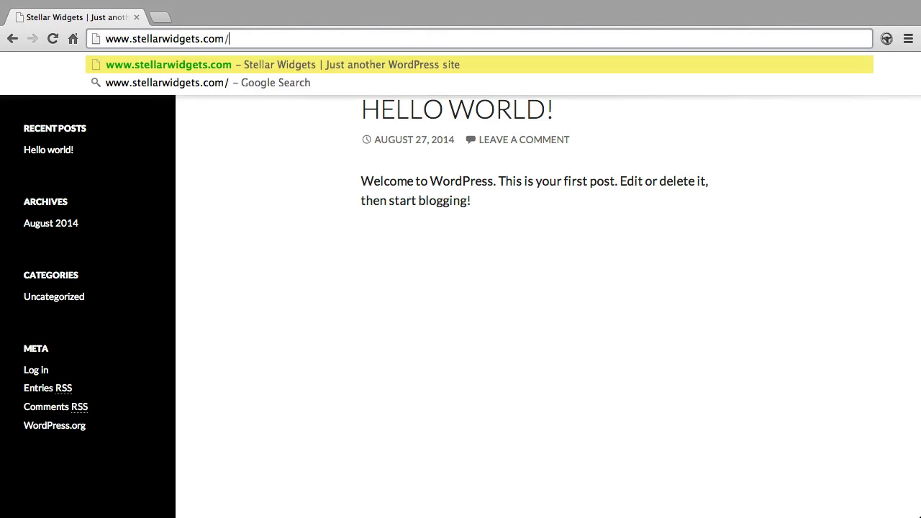
type("wp-admin")
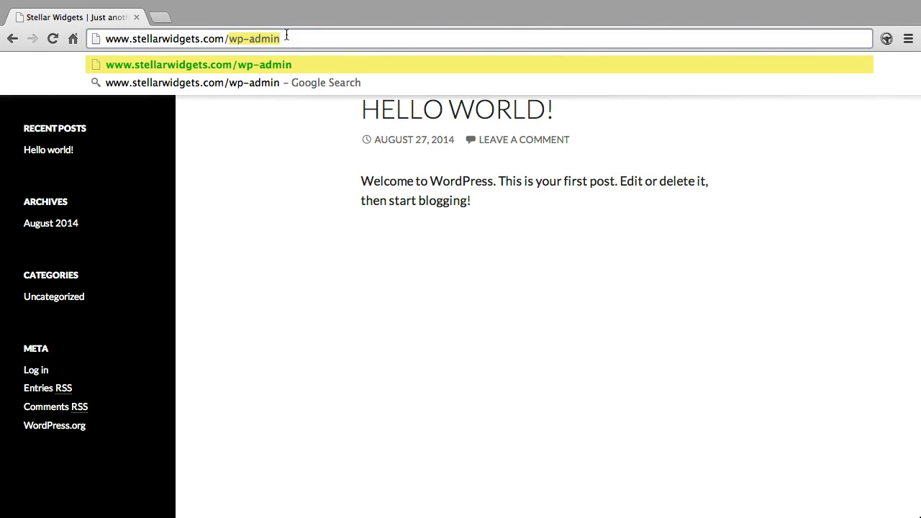
key("Return")
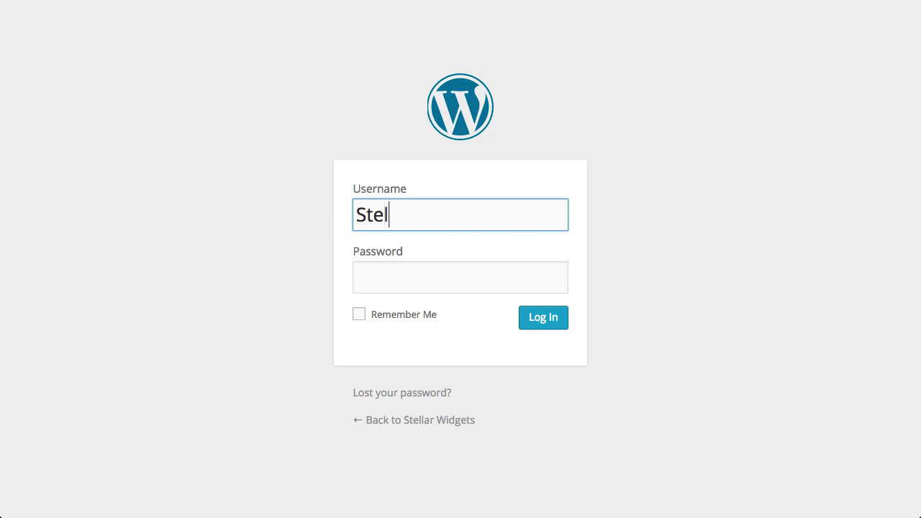
left_click(460, 277)
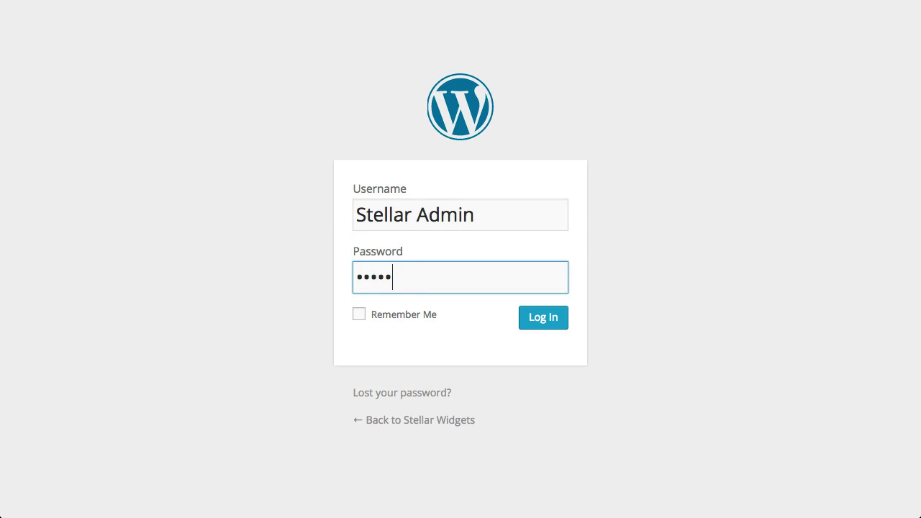
left_click(549, 323)
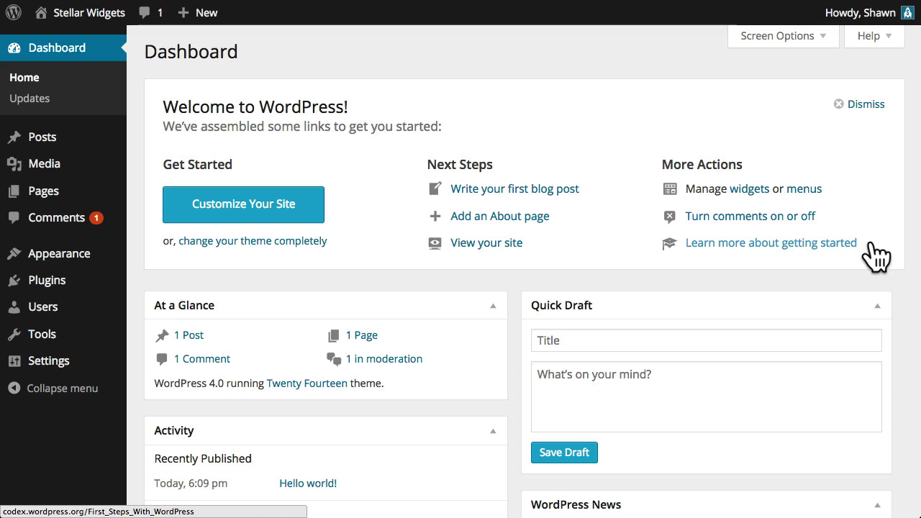
- Dismiss the Welcome to WordPress panel on the Dashboard
left_click(867, 105)
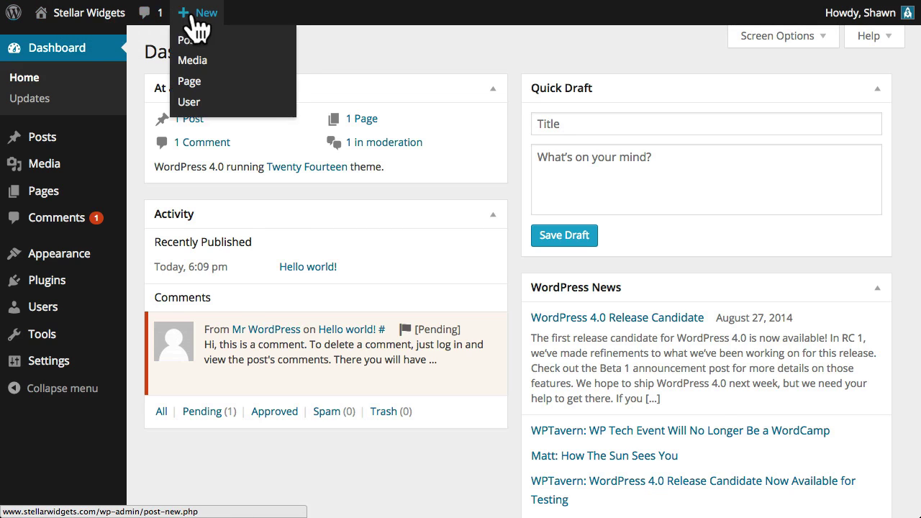
- Look over the admin bar's WordPress logo, + New and site-name menus, then visit the public Stellar Widgets site
mouse_move(18, 12)
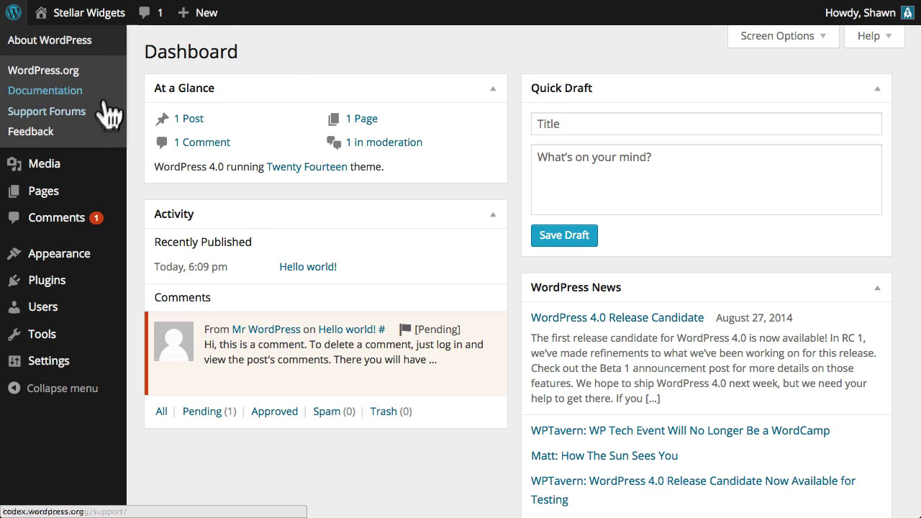
mouse_move(213, 23)
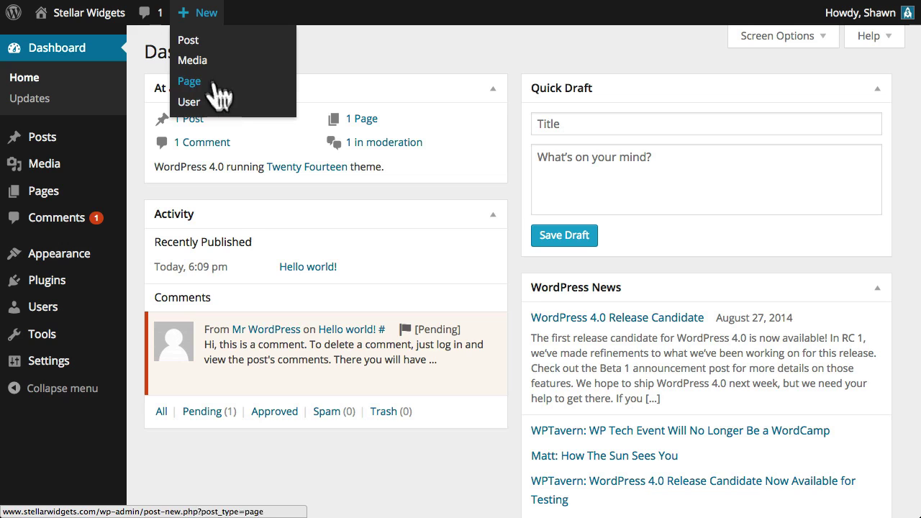
mouse_move(95, 23)
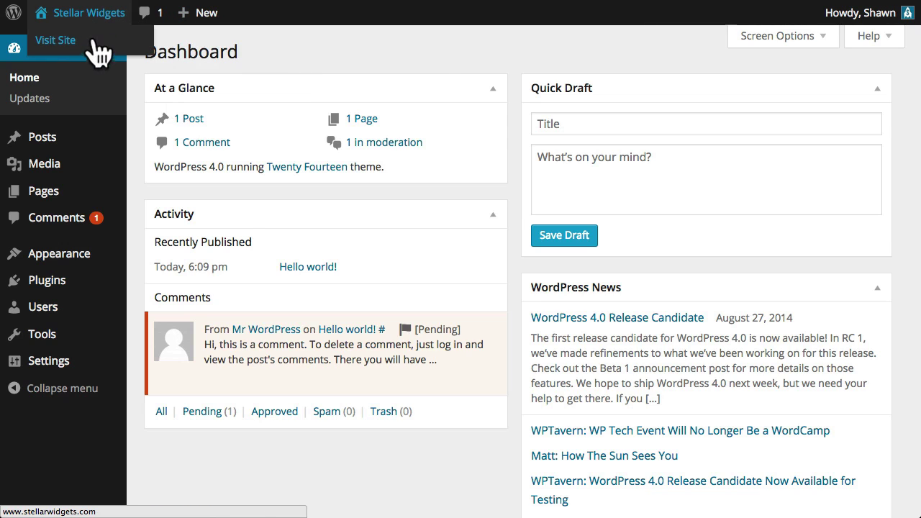
left_click(89, 43)
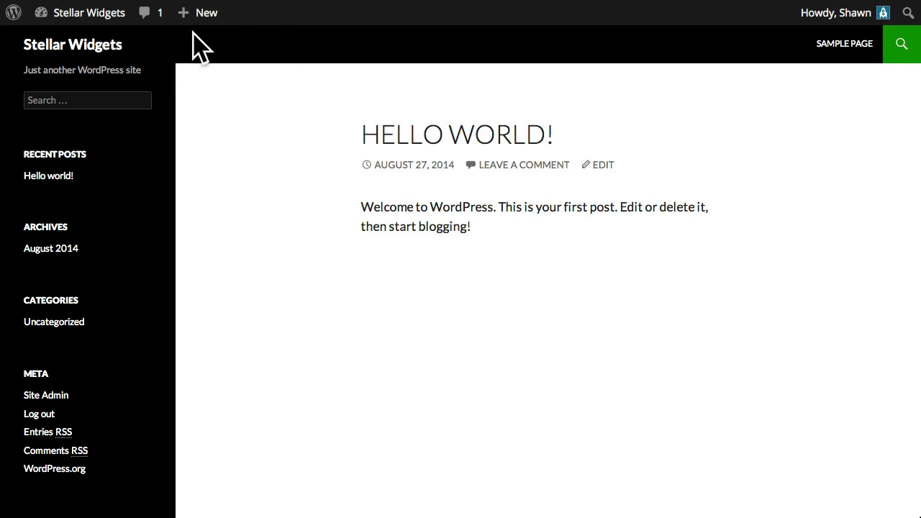
- Open the Hello World! post on its own page, then return to the admin Dashboard
left_click(406, 144)
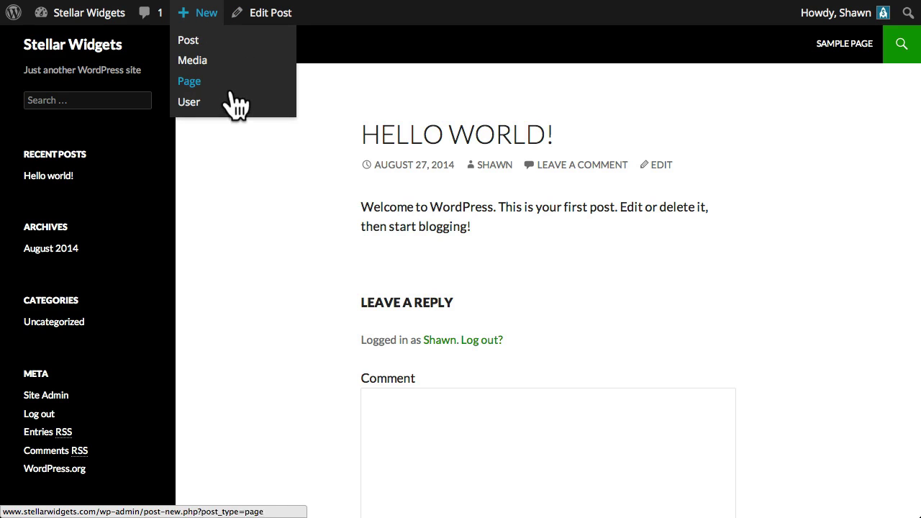
mouse_move(124, 20)
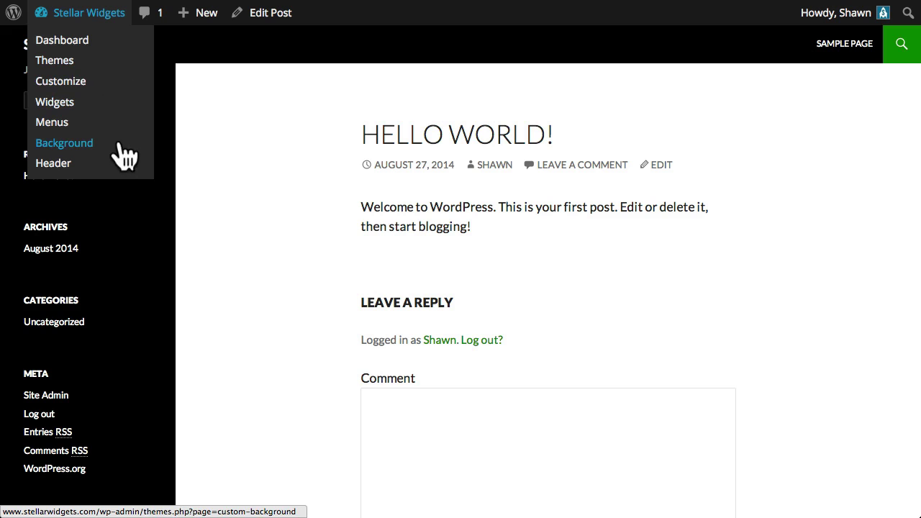
left_click(97, 40)
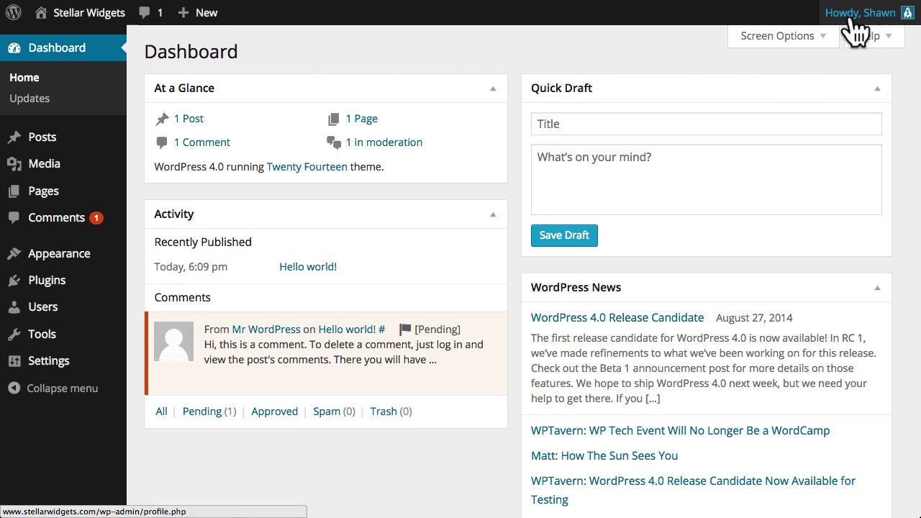
- In Your Profile, try the Ectoplasm, Midnight and Blue colour schemes, then restore Default
mouse_move(852, 21)
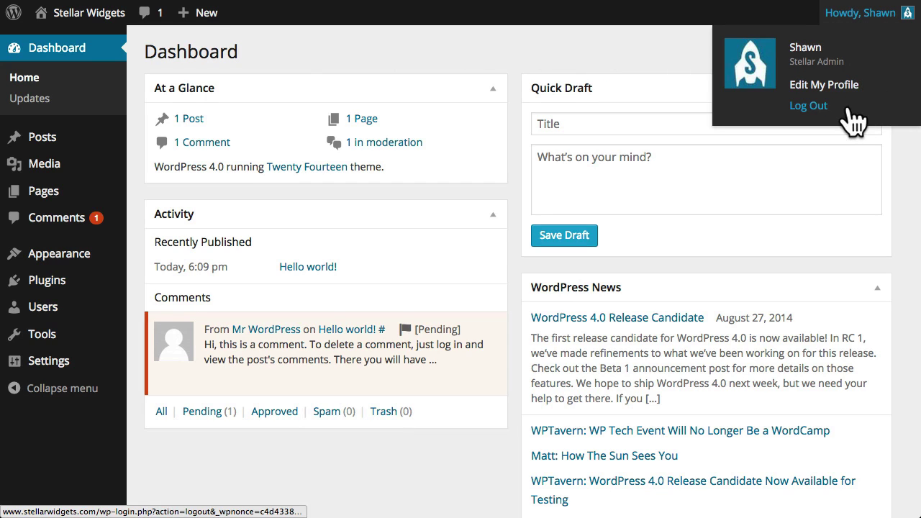
left_click(869, 89)
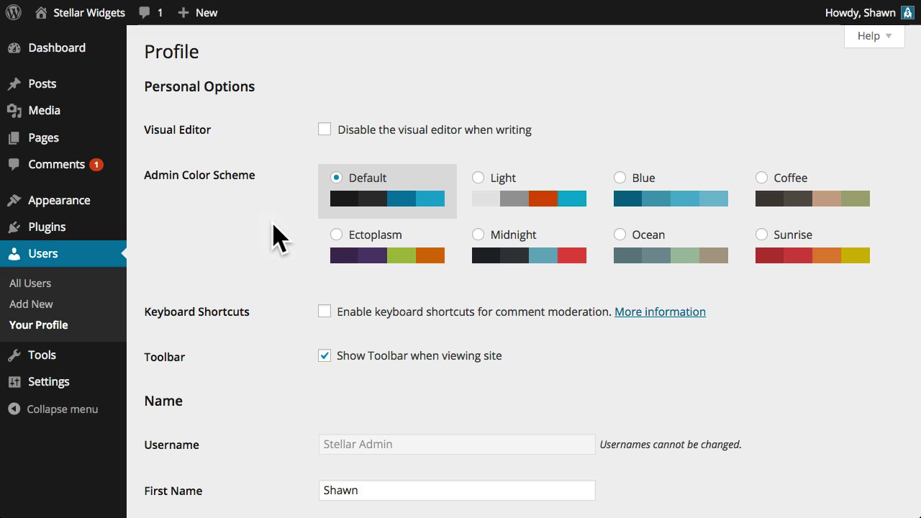
left_click(390, 246)
left_click(512, 248)
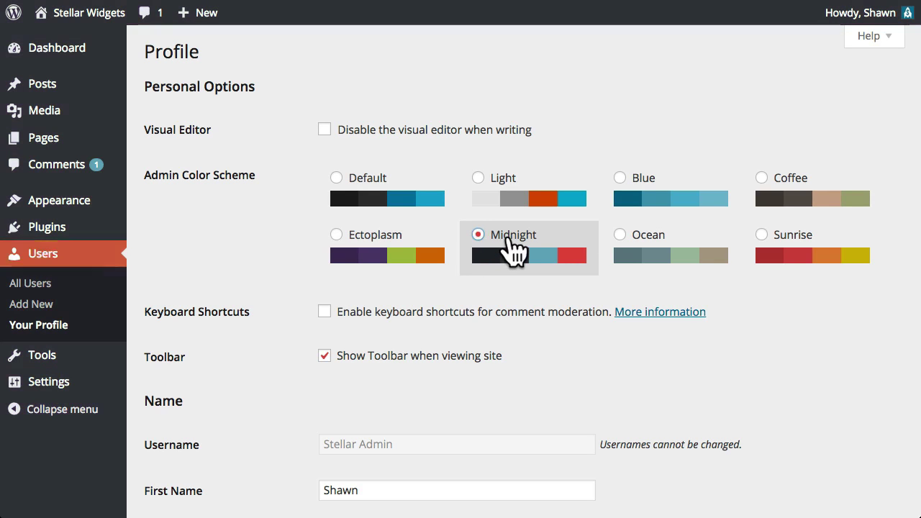
left_click(642, 207)
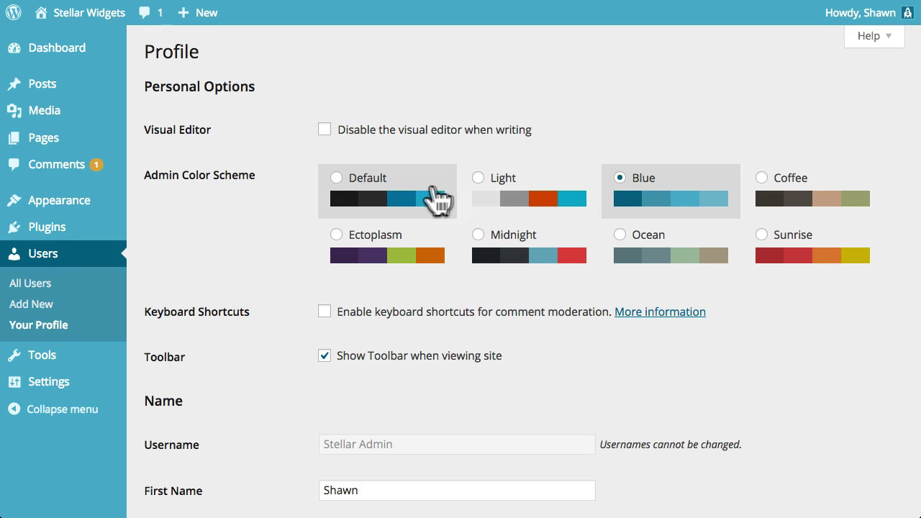
left_click(433, 200)
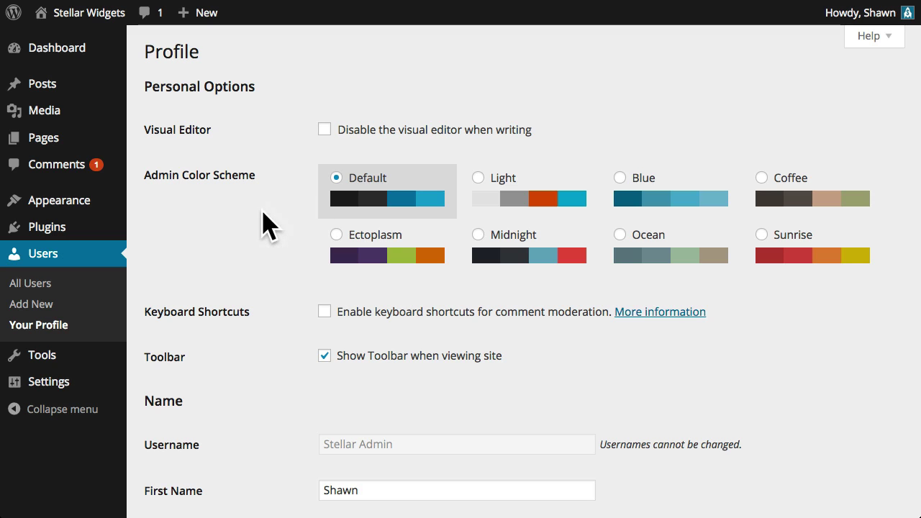
scroll(262, 216, "down", 7)
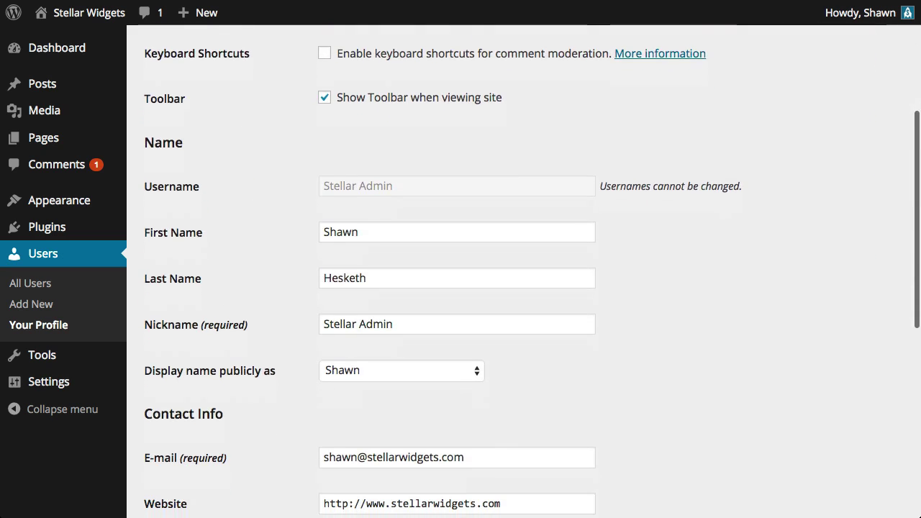
scroll(267, 215, "down", 10)
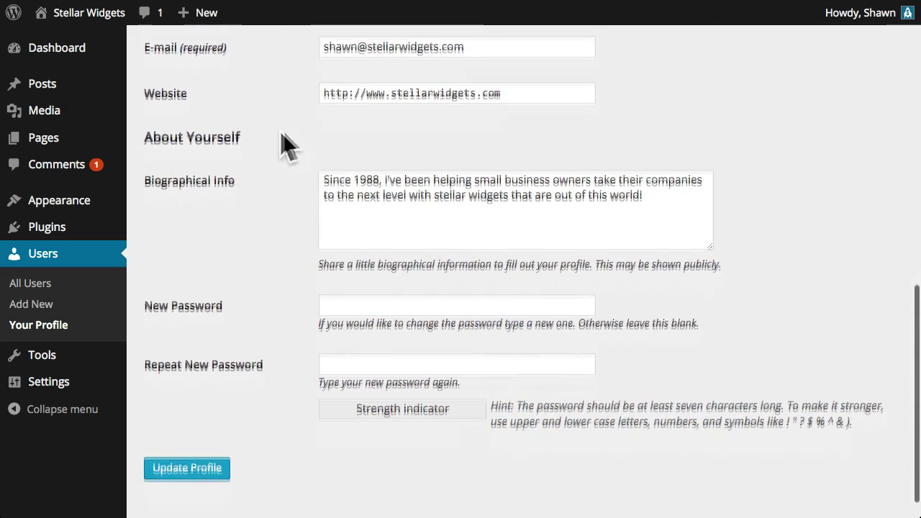
scroll(284, 187, "down", 1)
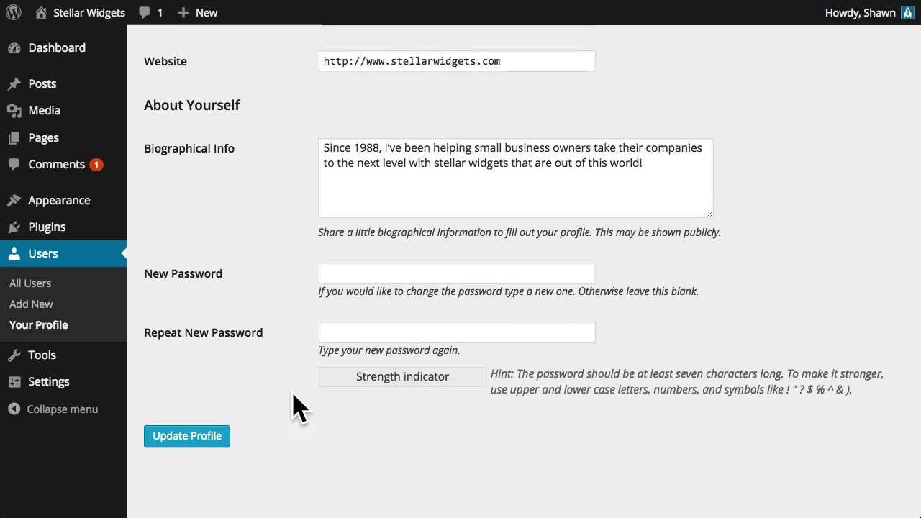
mouse_move(102, 51)
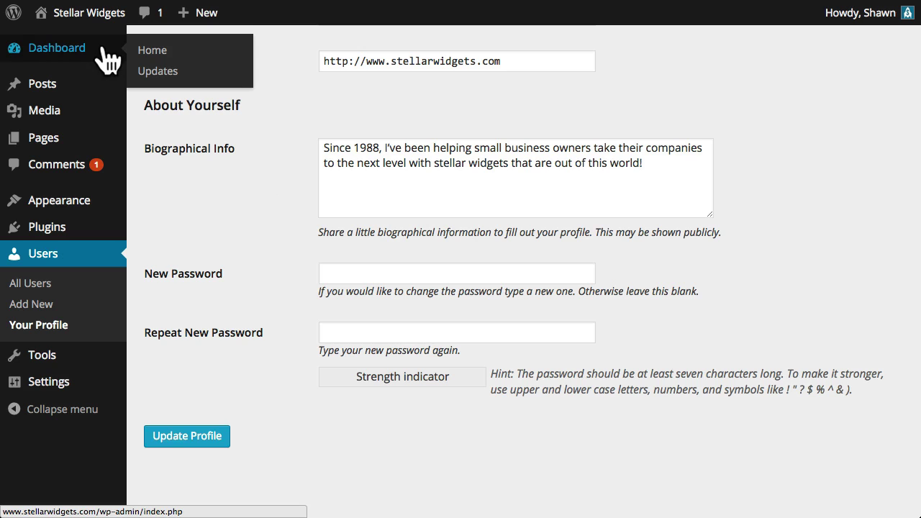
- Back on the Dashboard, read the Navigation, Layout and Content help, then open Screen Options
left_click(107, 56)
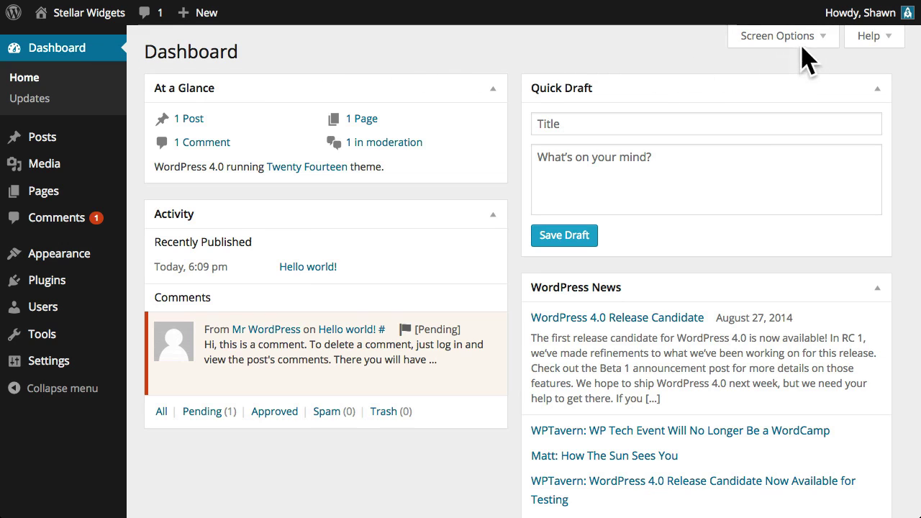
left_click(871, 46)
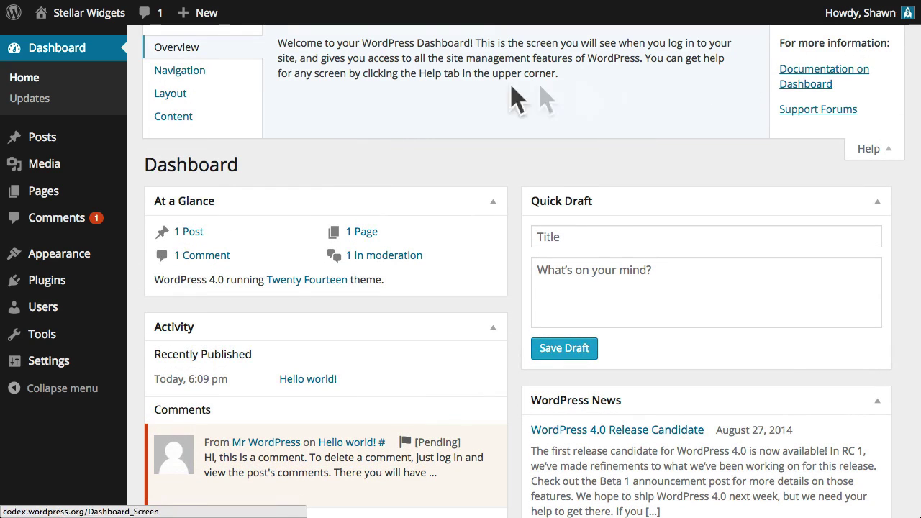
left_click(200, 71)
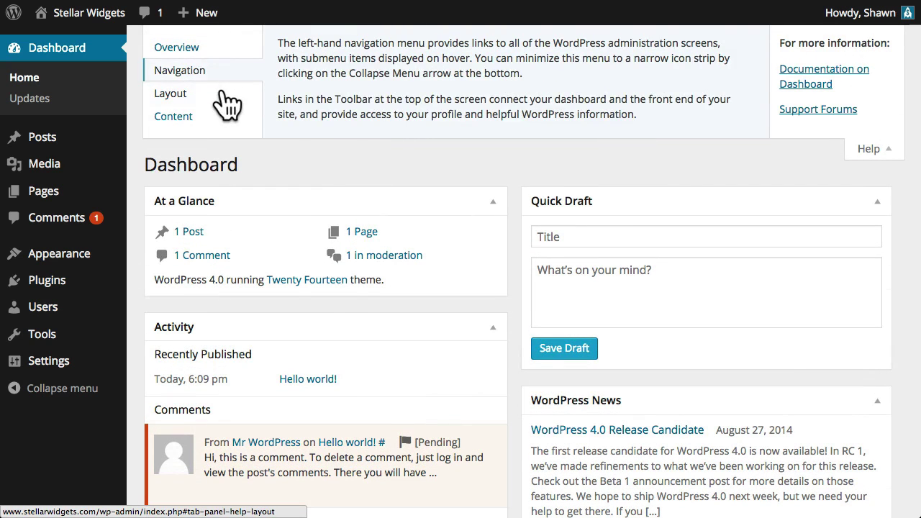
left_click(220, 94)
left_click(220, 122)
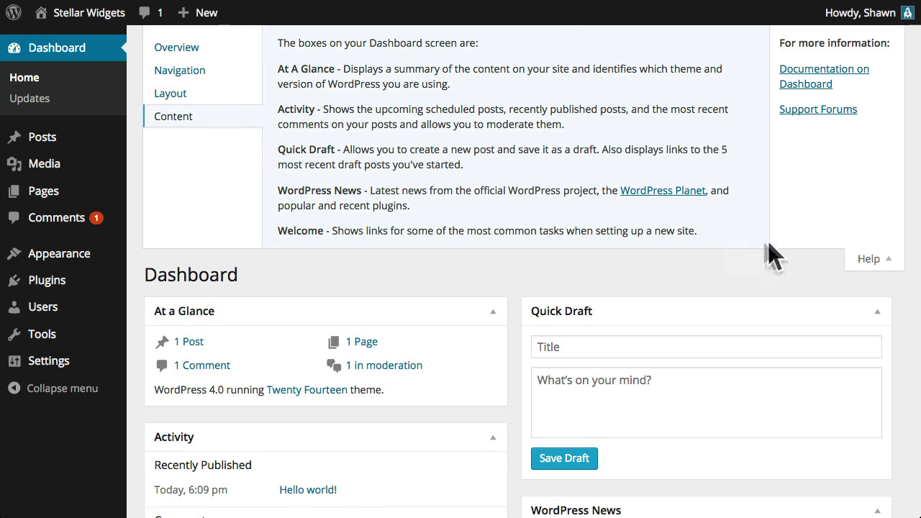
left_click(866, 262)
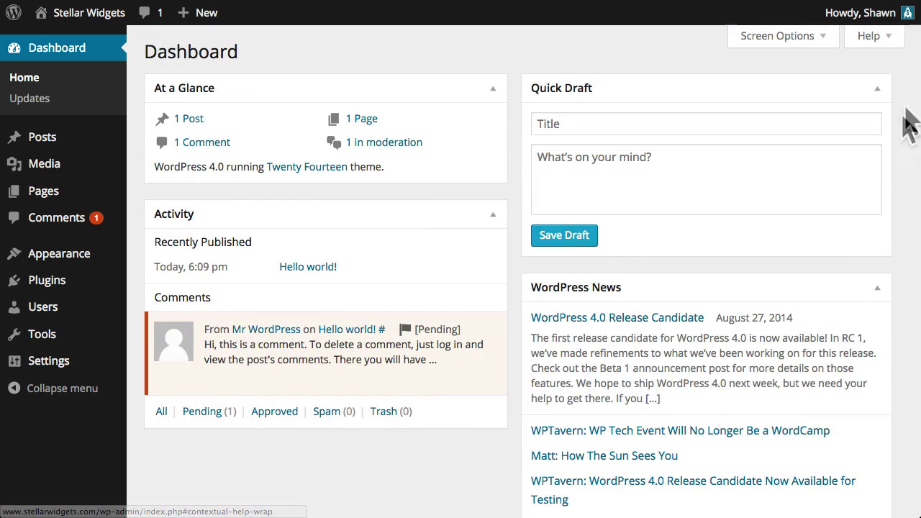
left_click(813, 44)
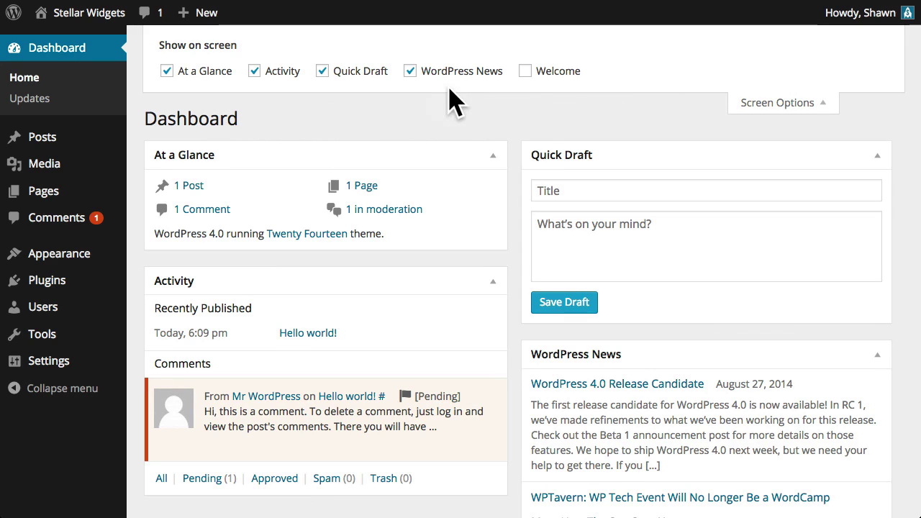
- Uncheck then recheck Activity, Quick Draft and WordPress News in Screen Options, and close the panel
left_click(281, 72)
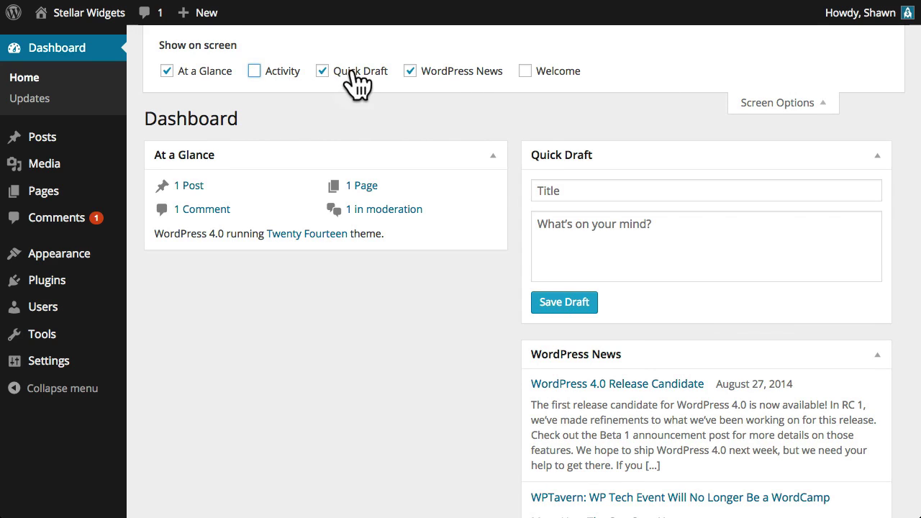
left_click(351, 72)
left_click(440, 72)
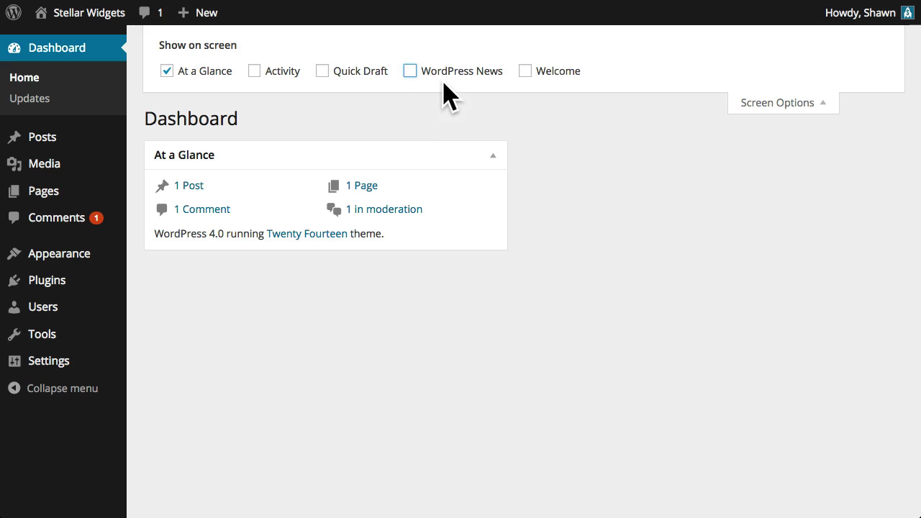
left_click(441, 84)
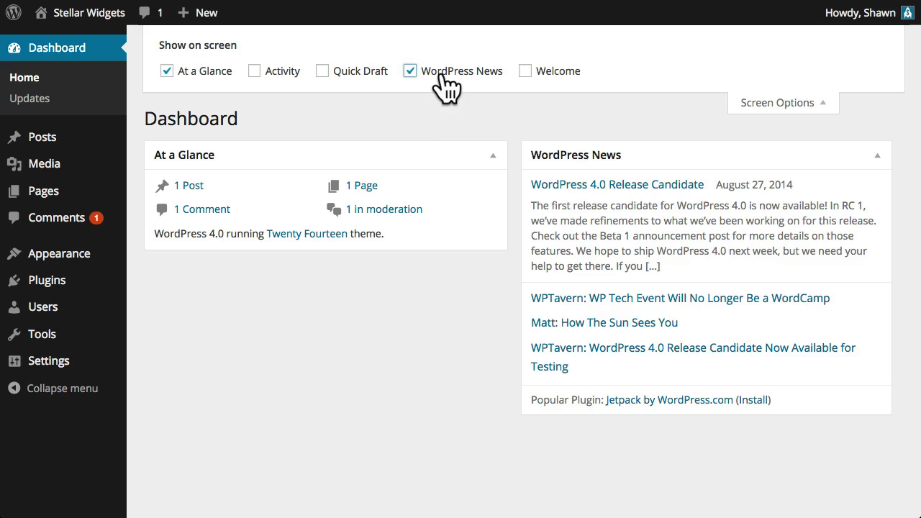
left_click(366, 82)
left_click(281, 78)
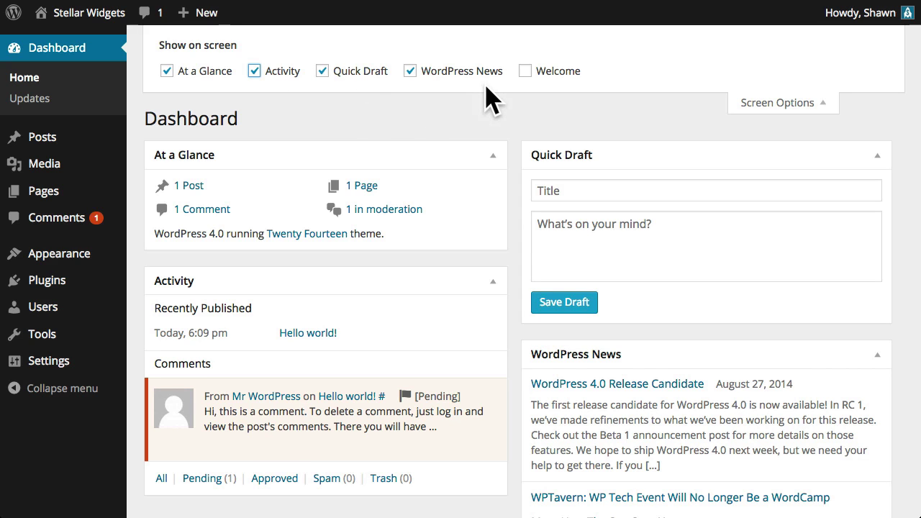
left_click(753, 105)
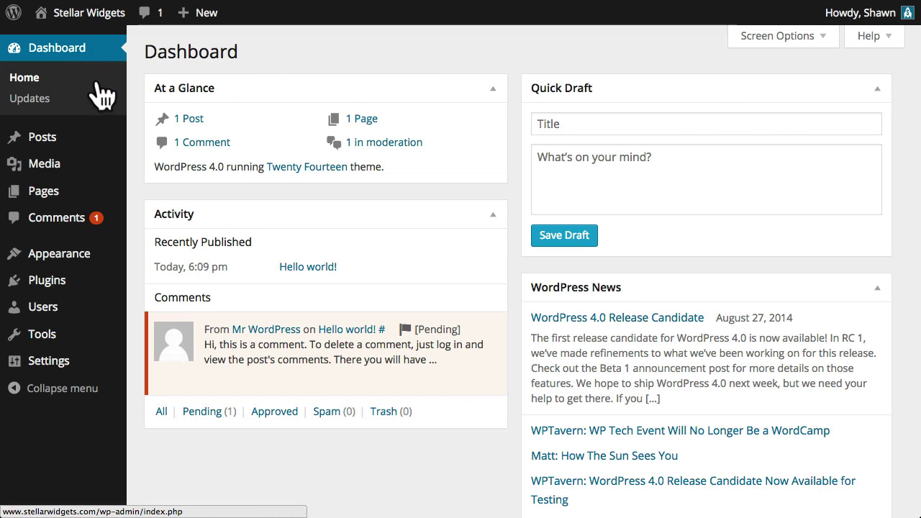
mouse_move(90, 134)
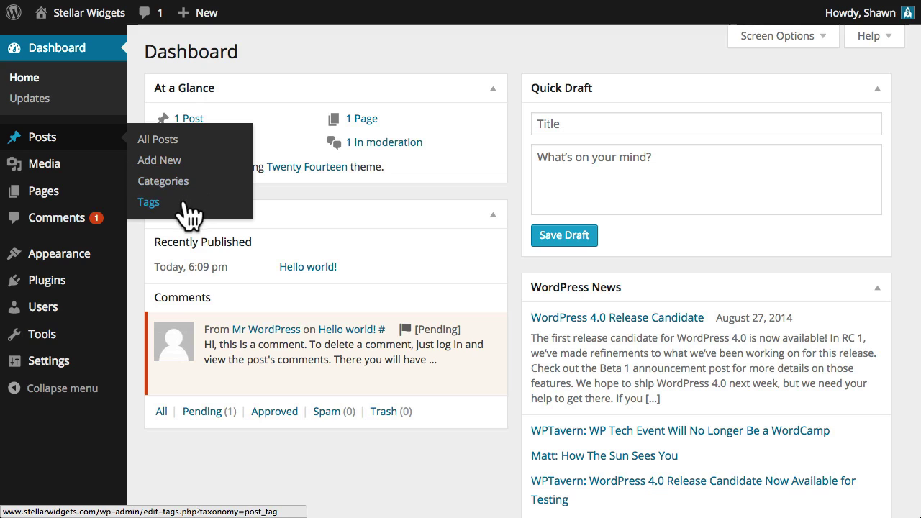
mouse_move(33, 170)
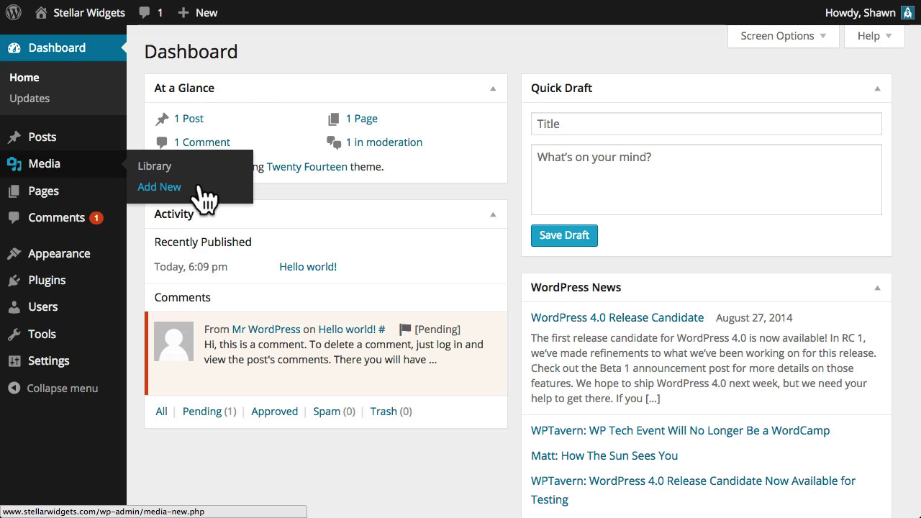
mouse_move(107, 191)
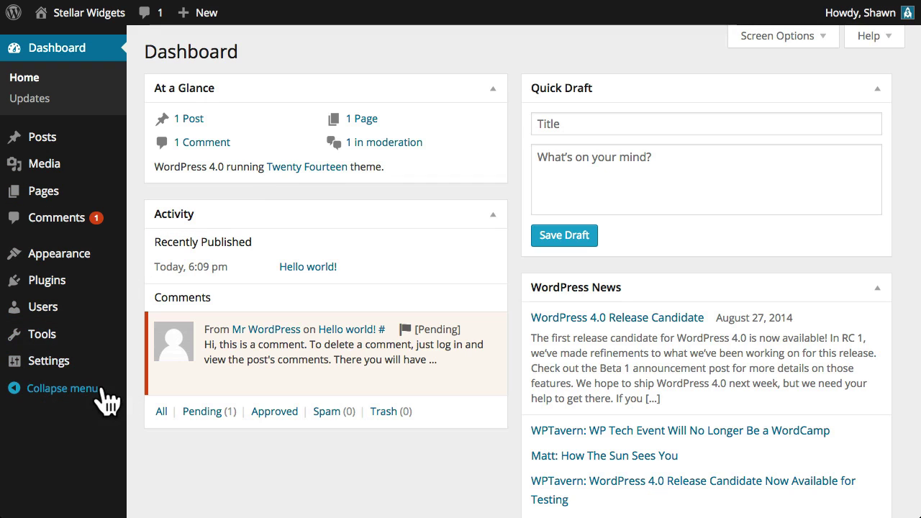
left_click(42, 388)
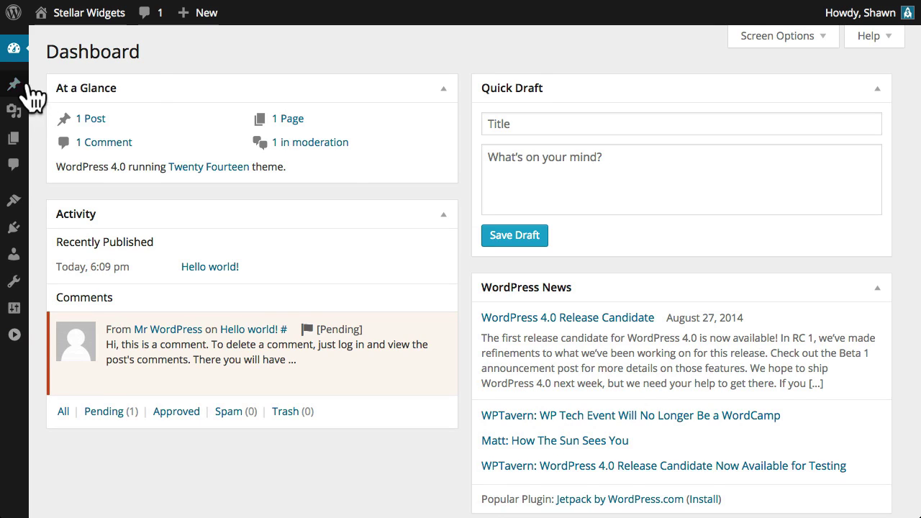
mouse_move(29, 89)
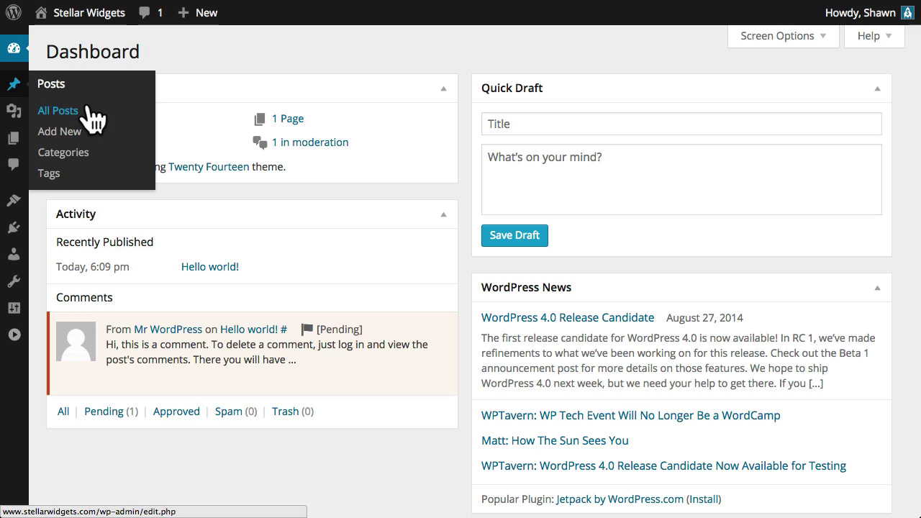
mouse_move(15, 144)
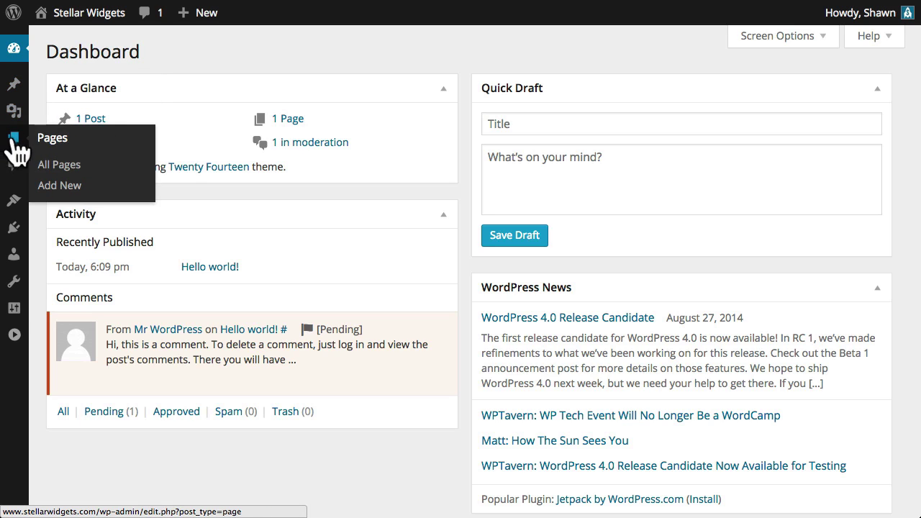
left_click(13, 336)
mouse_move(14, 338)
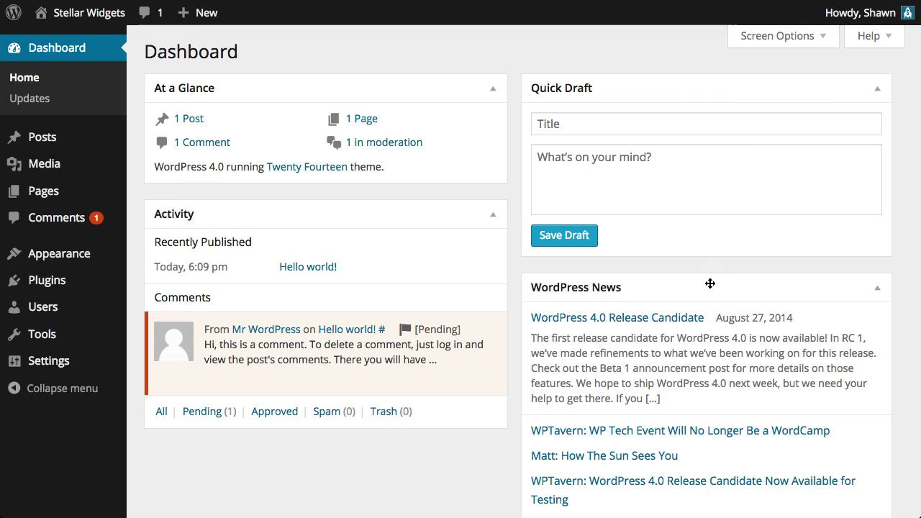
left_click_drag(712, 281, 723, 90)
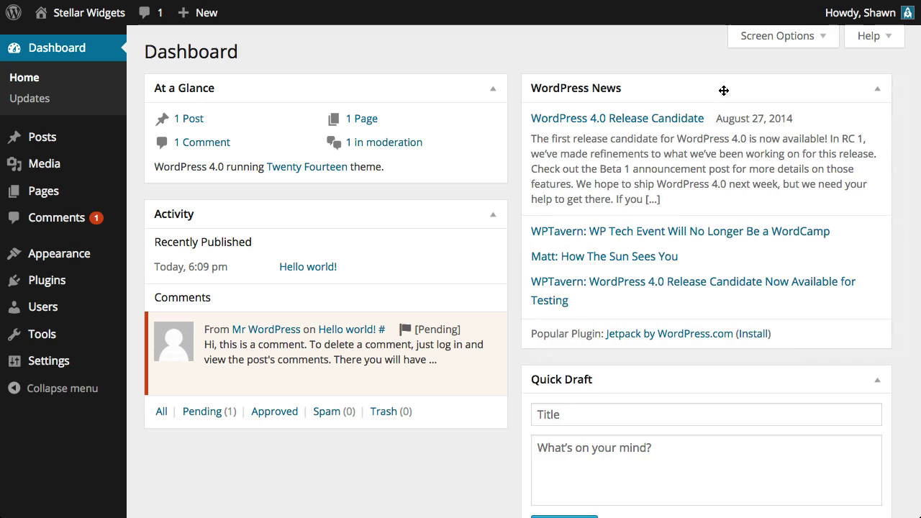
mouse_move(724, 90)
left_mouse_down()
mouse_move(740, 96)
mouse_move(723, 104)
left_mouse_up()
left_click_drag(725, 376, 736, 91)
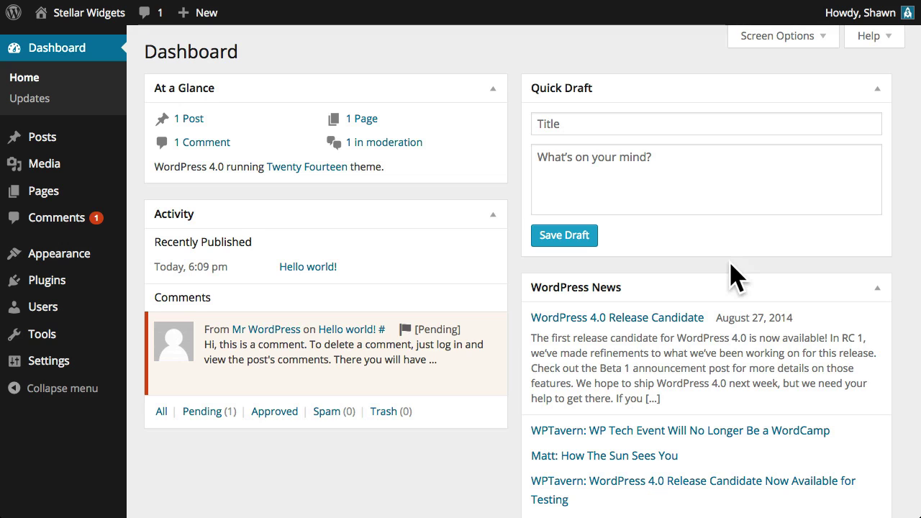
left_click(726, 87)
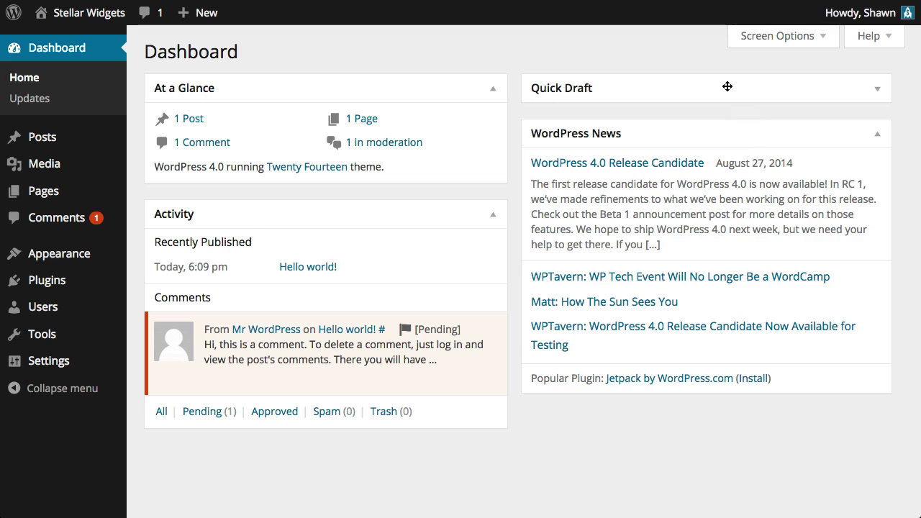
left_click(727, 87)
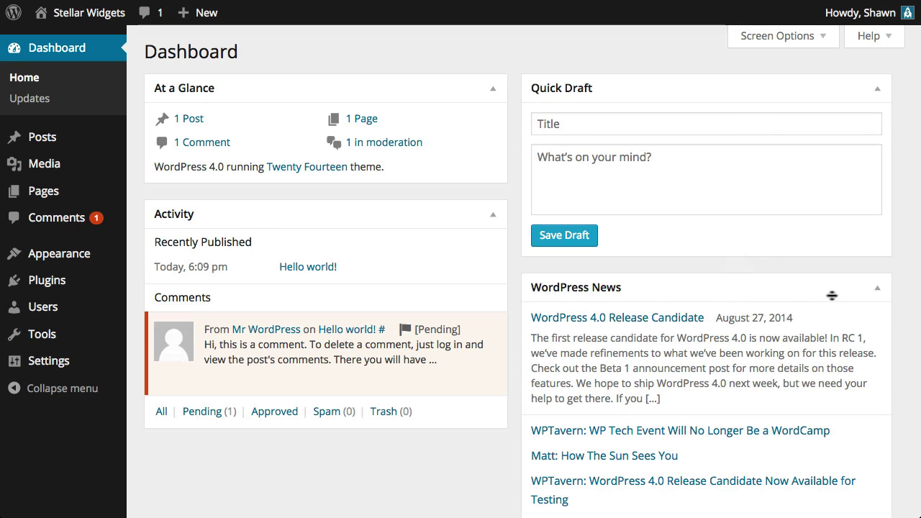
left_click(872, 292)
left_click(873, 292)
- Approve the pending sample comment on Hello world! from the Activity box
mouse_move(468, 381)
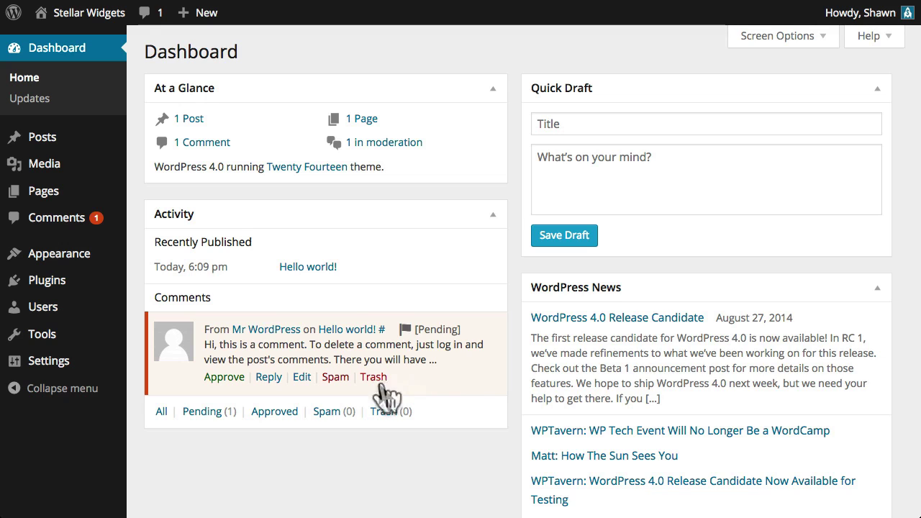
left_click(224, 377)
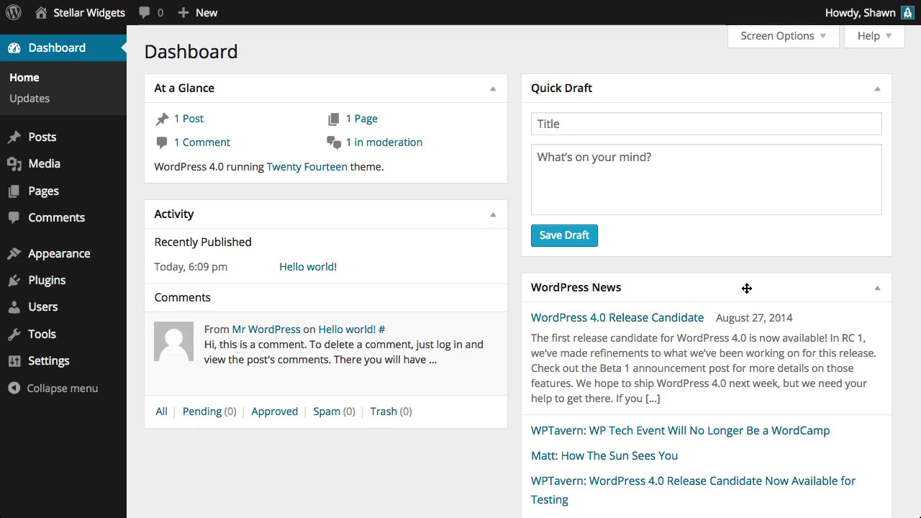
scroll(748, 291, "down", 3)
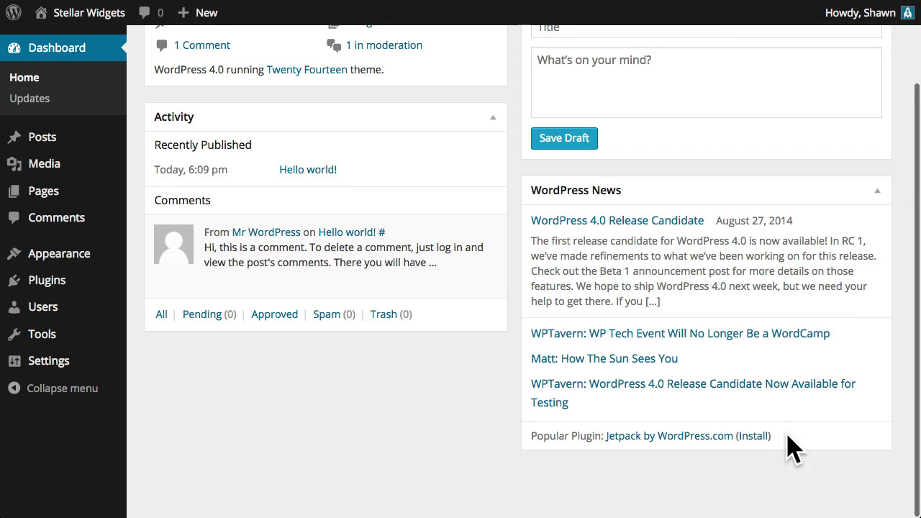
scroll(787, 442, "up", 3)
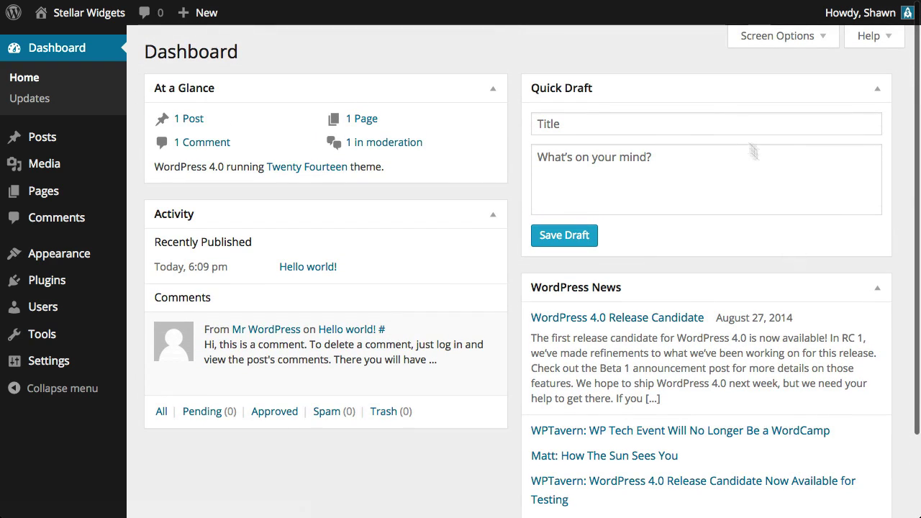
- Save a Quick Draft titled 'The Stellar Story' containing the pasted Stellar Widgets article brief
left_click(651, 123)
type("The")
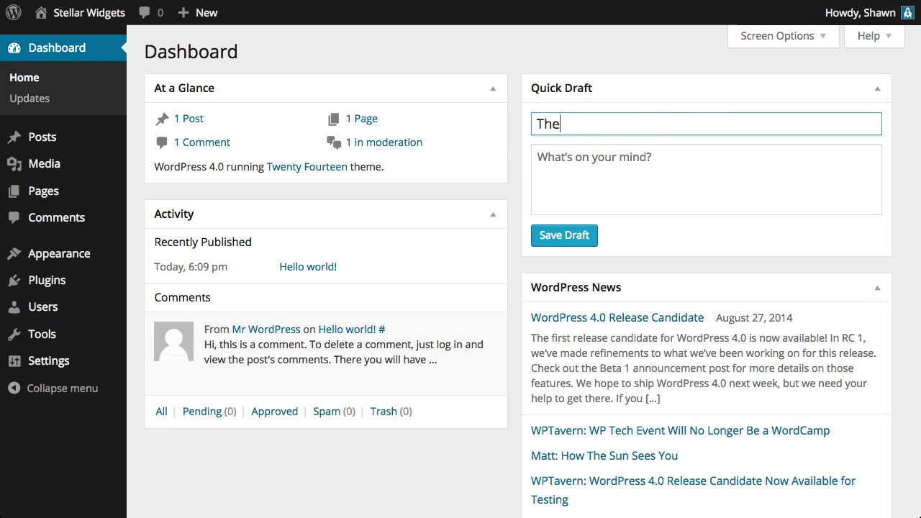
type(" Stellar Story")
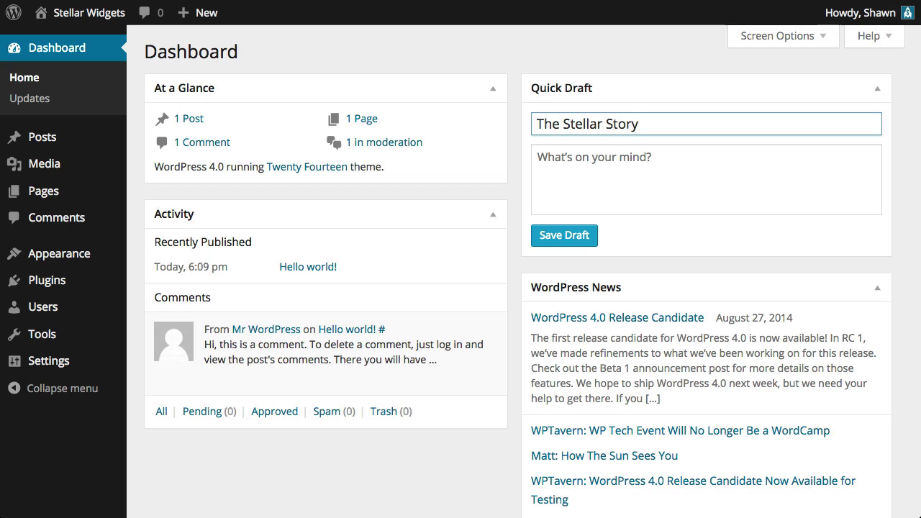
left_click(684, 162)
type("Write an article about the history of Stellar Widgets, a fictional corporation that exists only in this tutorial site, for the purpose of demonstrating the functions and features of the WordPress web publishing system. Highlight that we were established in 1970, and that our widgets out of this world!")
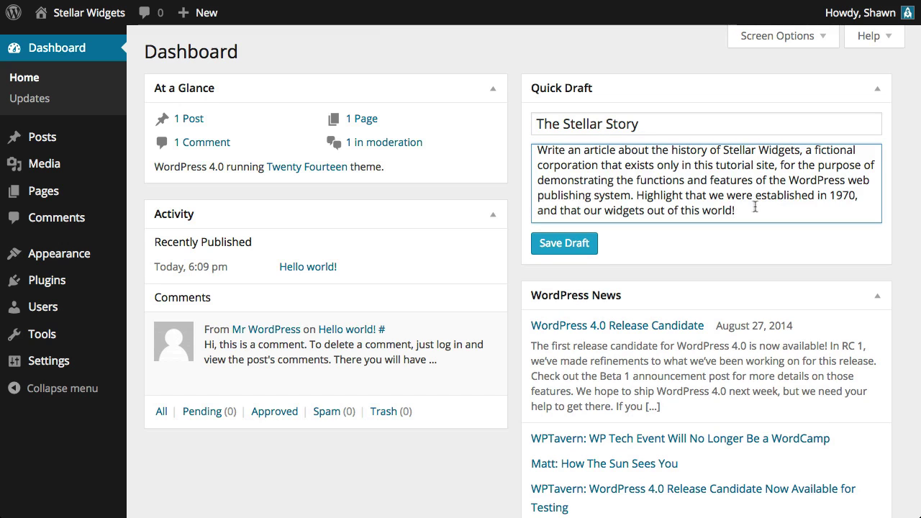
left_click(579, 247)
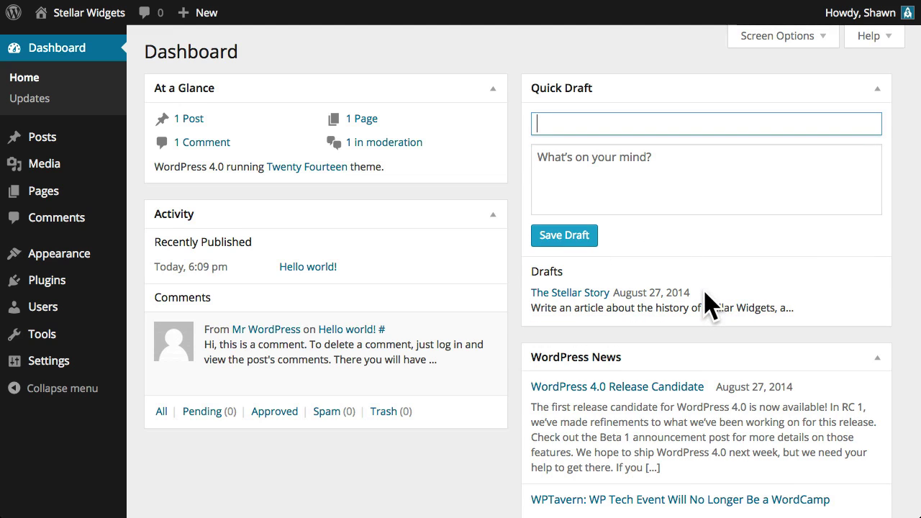
left_click(598, 294)
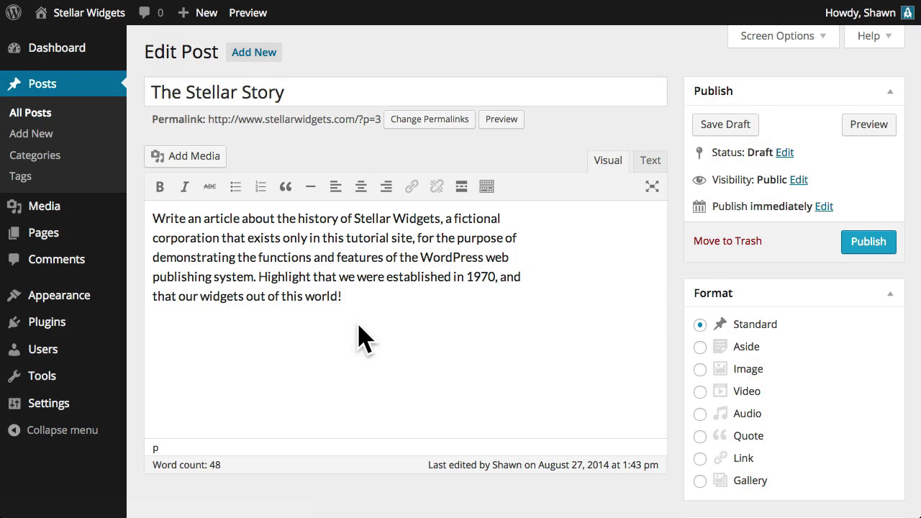
left_click(108, 56)
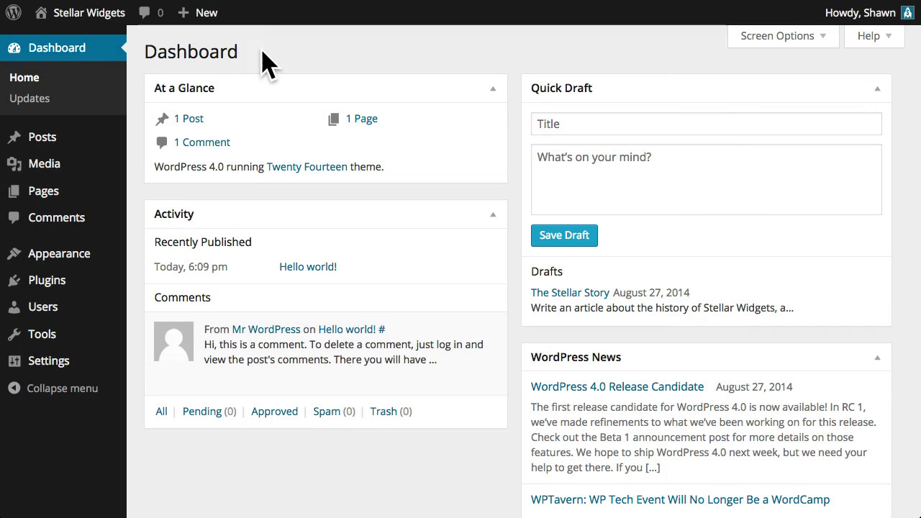